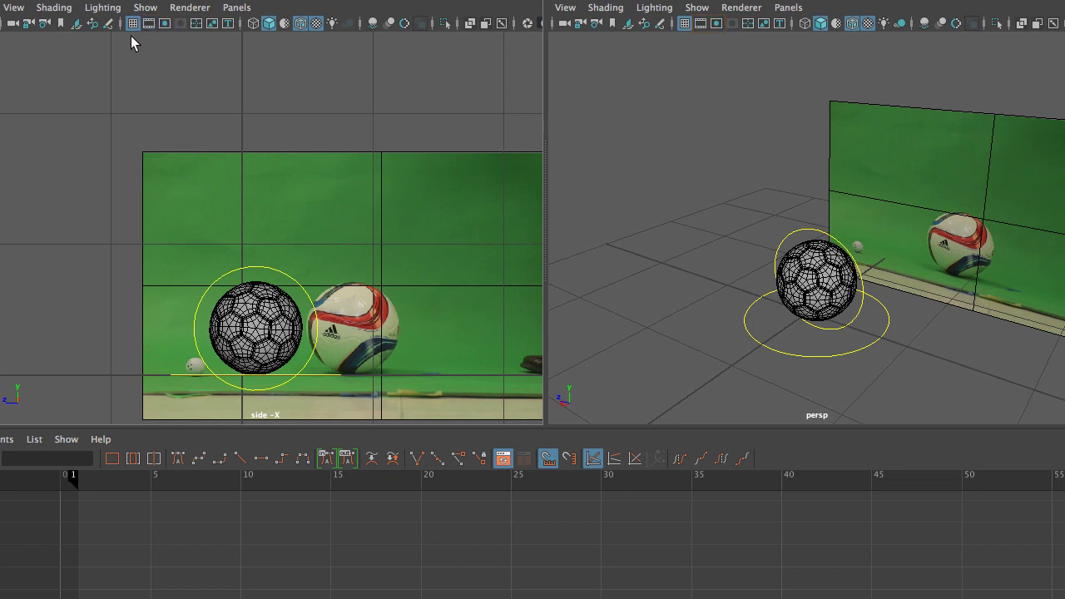
- Hide the grid in the side and perspective views and turn on the side view's resolution gate
{"action": "left_click", "coordinate": [132, 22]}
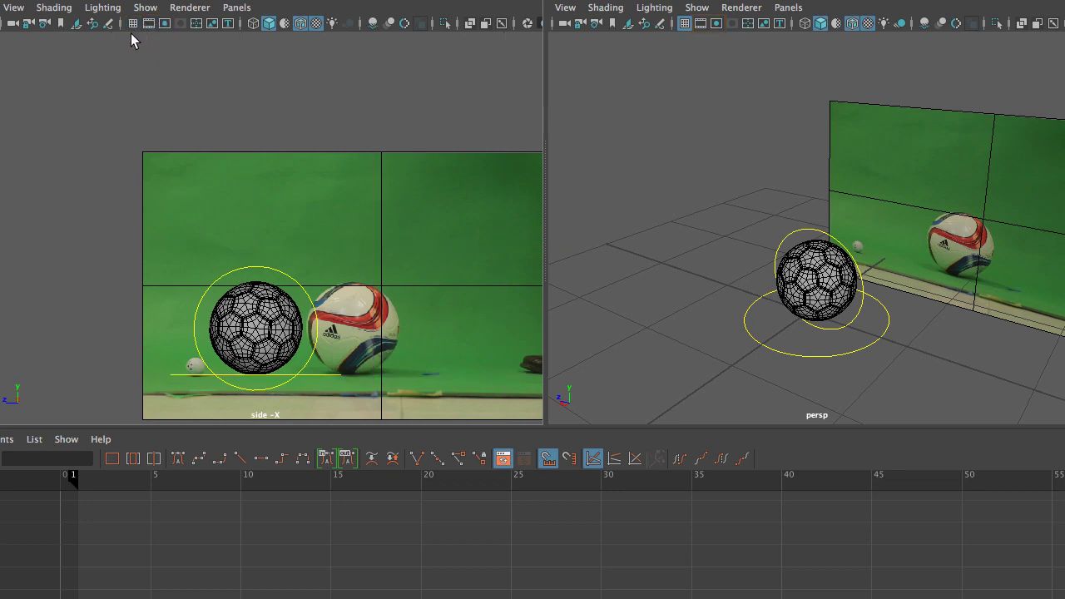
{"action": "left_click", "coordinate": [684, 23]}
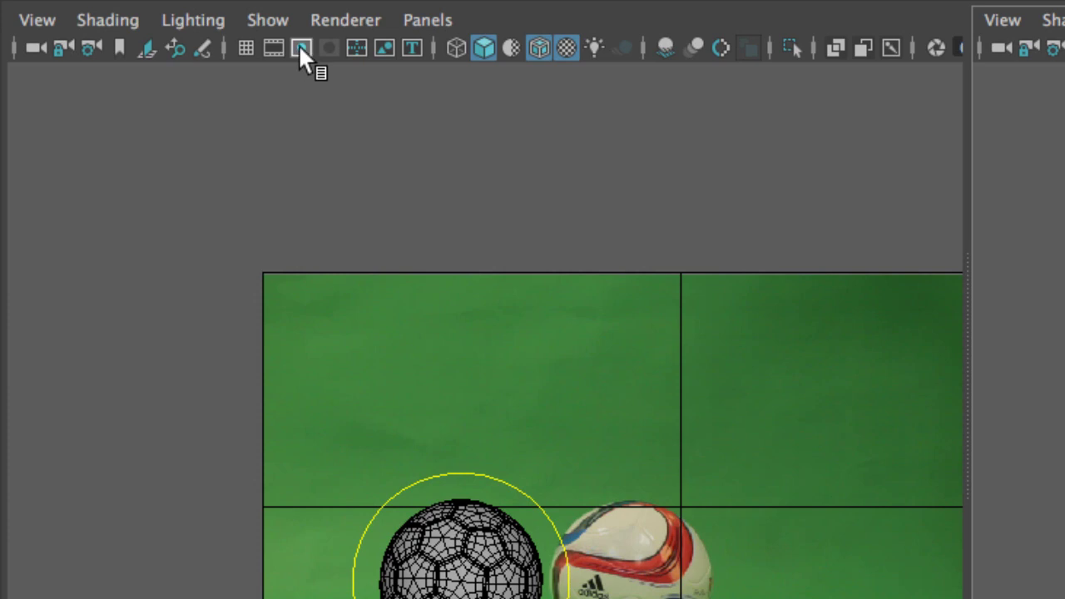
{"action": "left_click", "coordinate": [301, 47]}
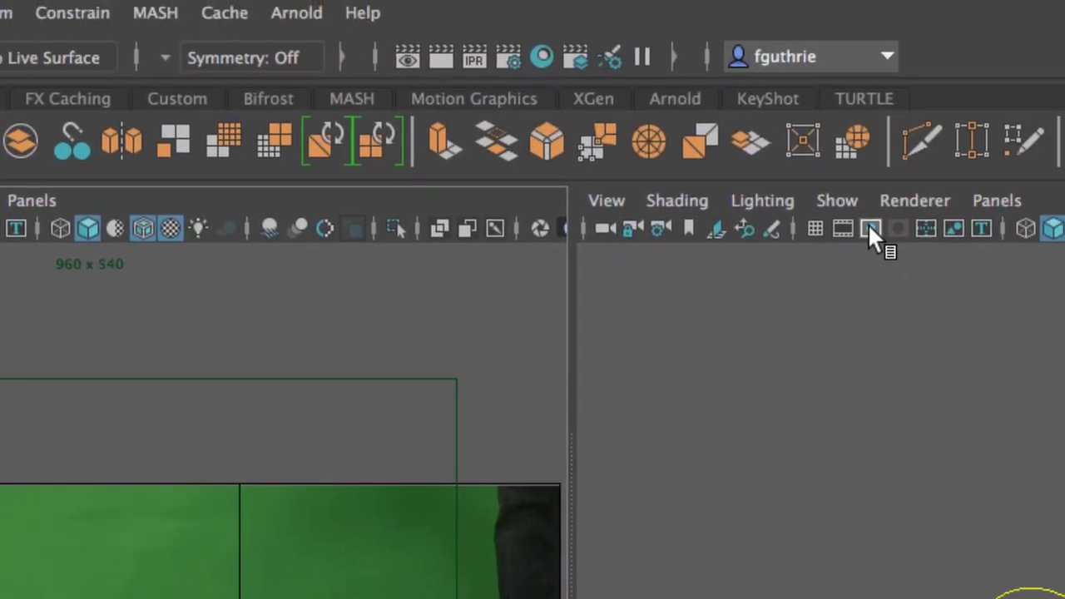
- Turn on the perspective view's resolution gate and try the HD_720 image size preset in Render Settings
{"action": "left_click", "coordinate": [1064, 47]}
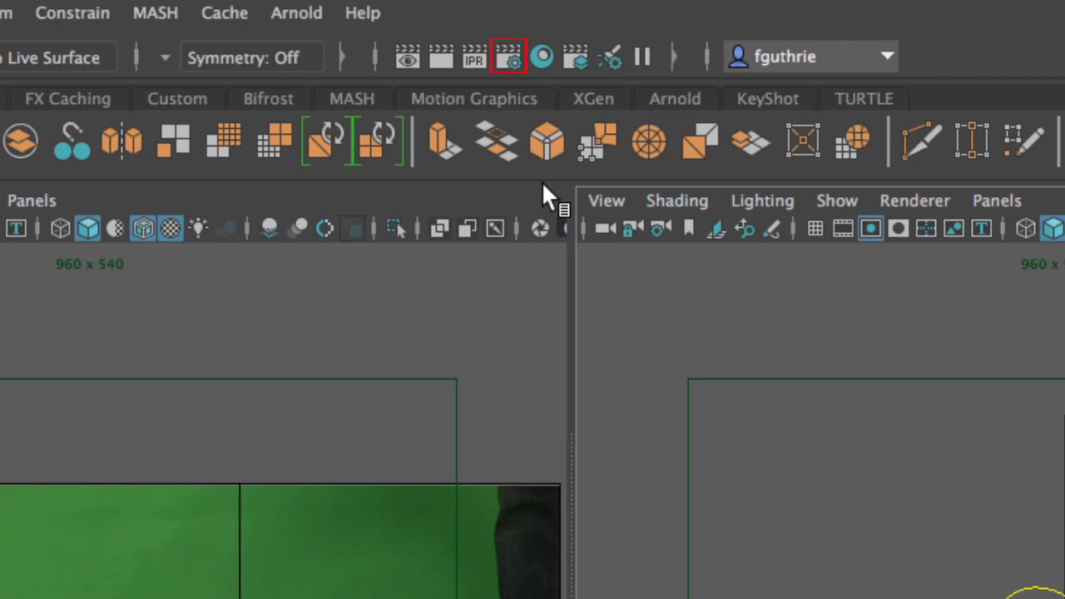
{"action": "left_click", "coordinate": [506, 65]}
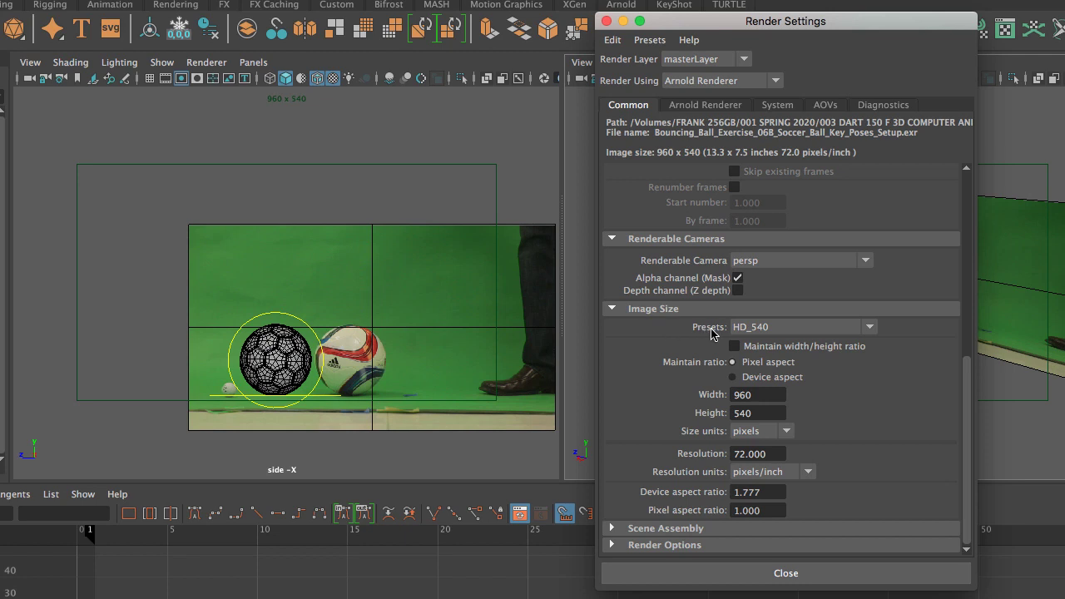
{"action": "left_click", "coordinate": [868, 330]}
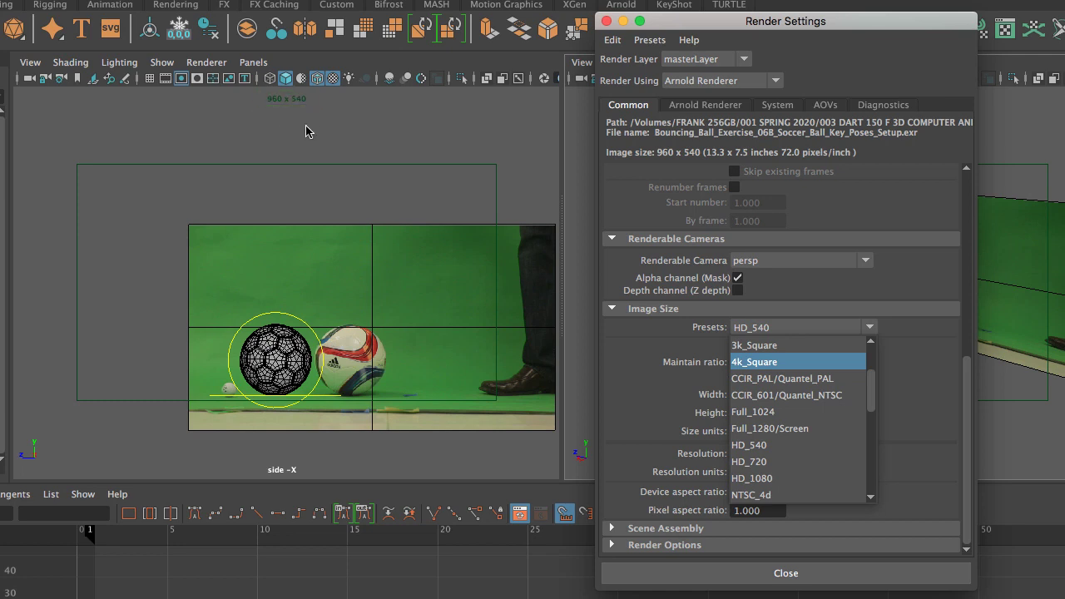
{"action": "left_click", "coordinate": [774, 463]}
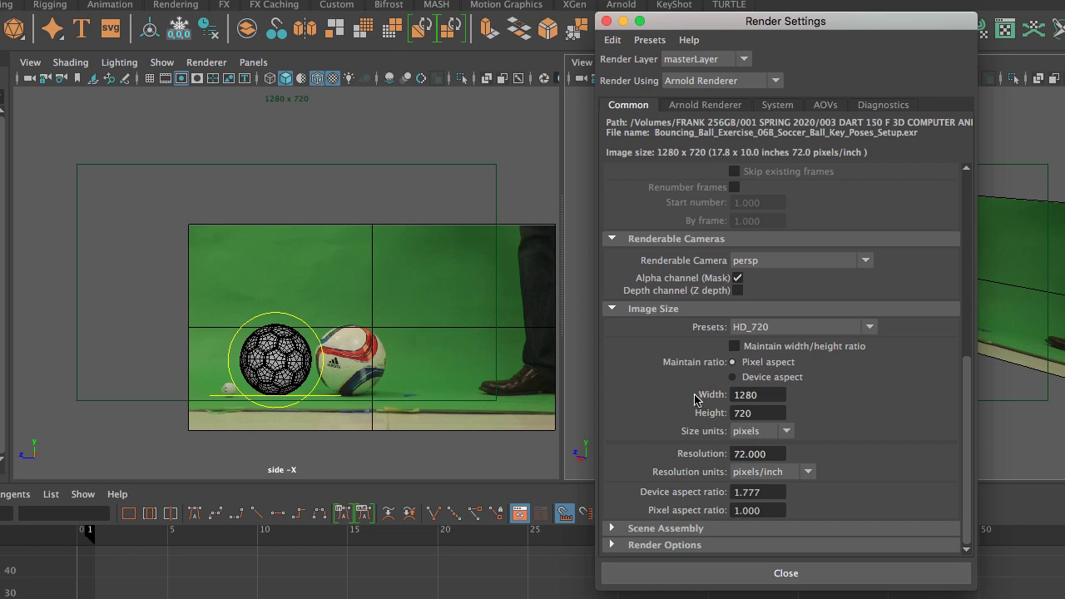
- Try HD_1080, then set the image size back to HD_540 (960 x 540) and close Render Settings
{"action": "left_click", "coordinate": [775, 329]}
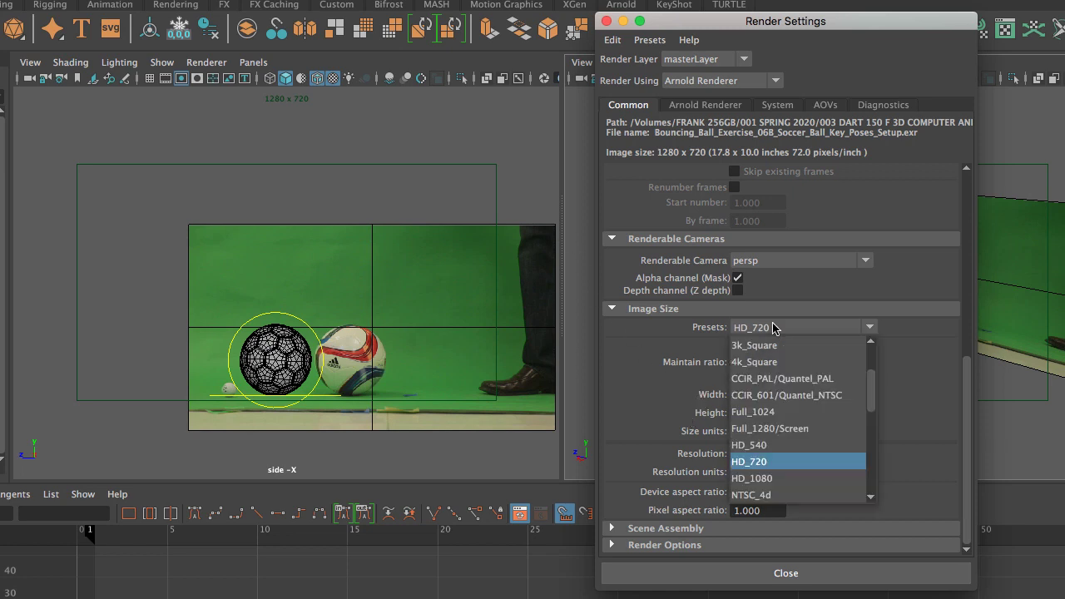
{"action": "left_click", "coordinate": [771, 477]}
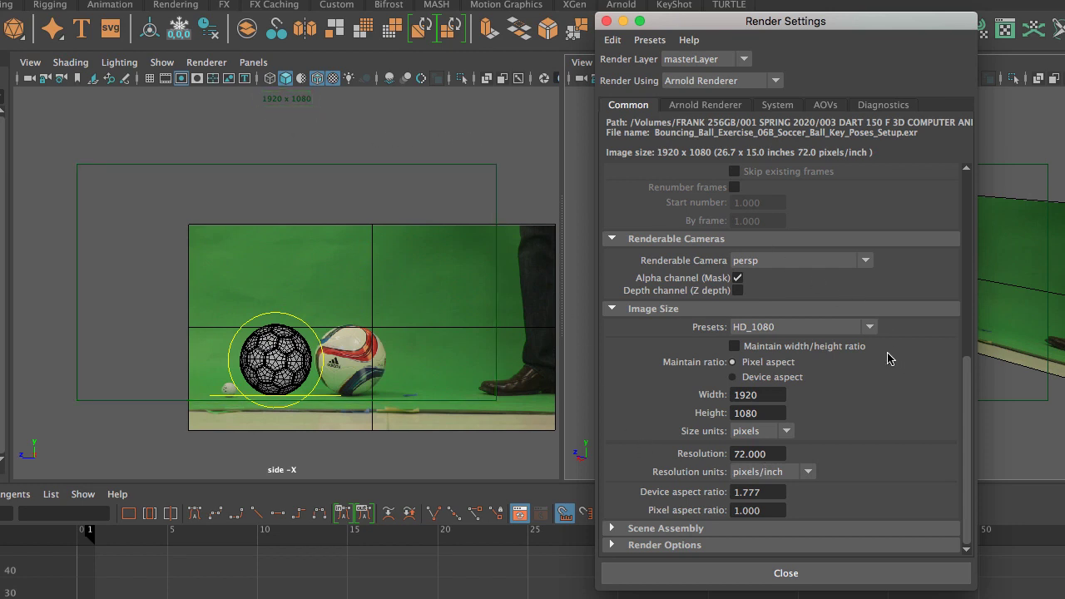
{"action": "left_click", "coordinate": [844, 329]}
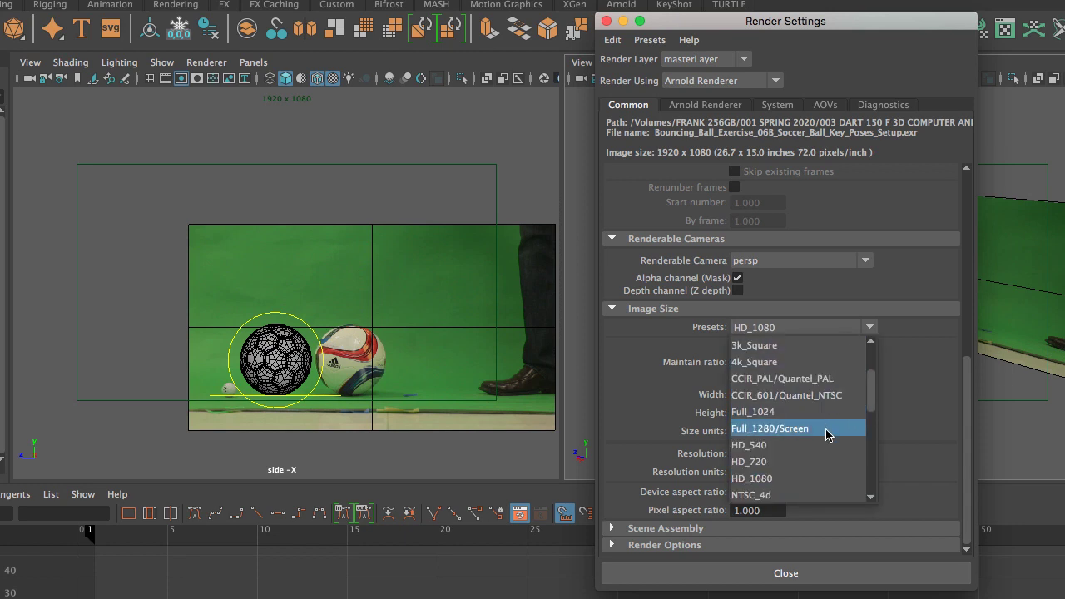
{"action": "left_click", "coordinate": [822, 446]}
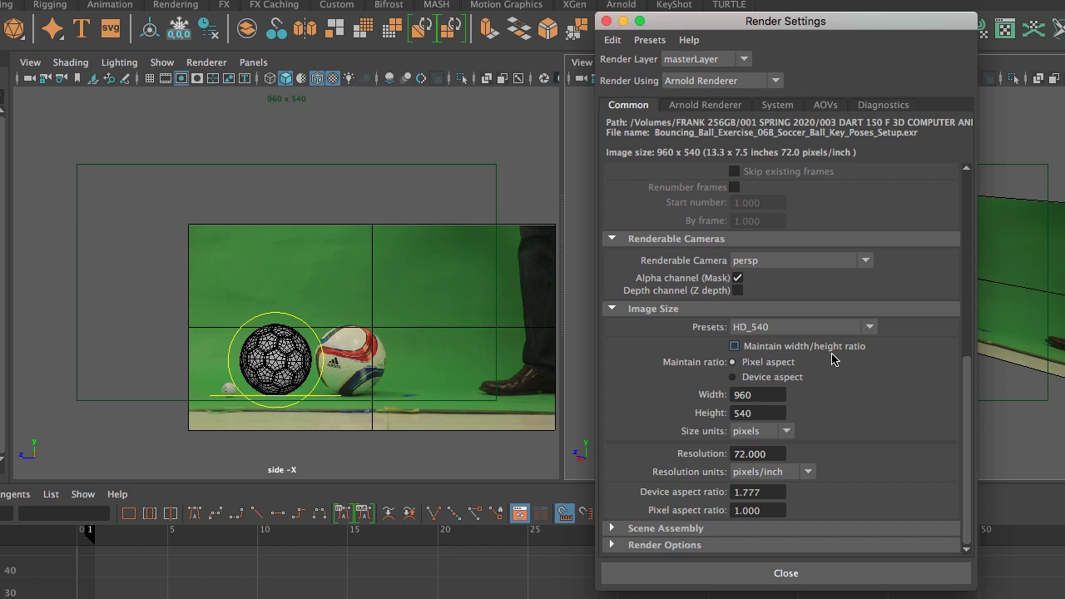
{"action": "left_click", "coordinate": [838, 328]}
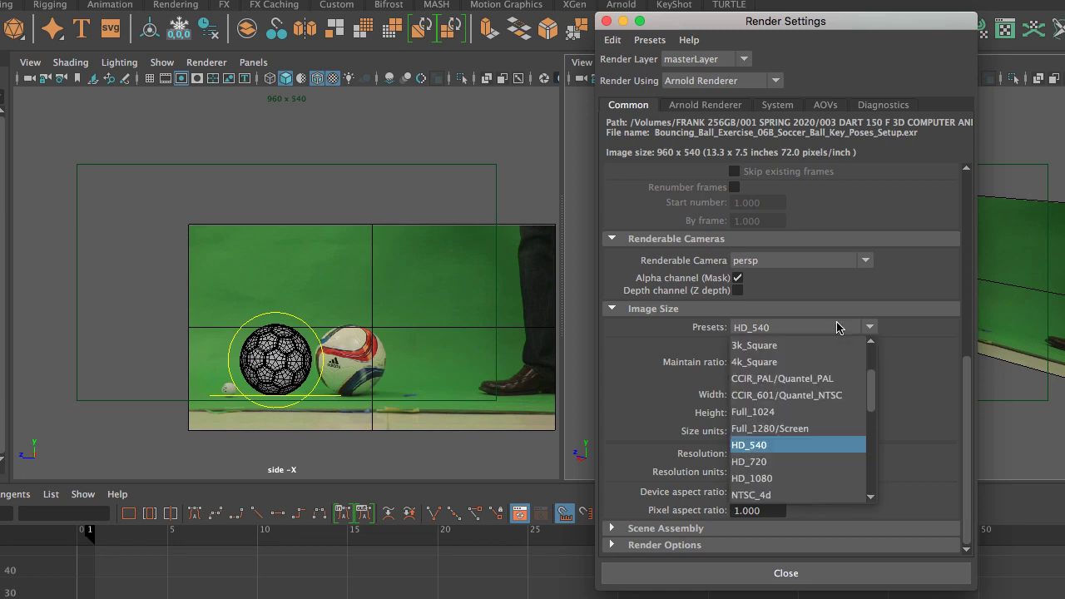
{"action": "left_click", "coordinate": [815, 447]}
{"action": "left_click", "coordinate": [785, 572]}
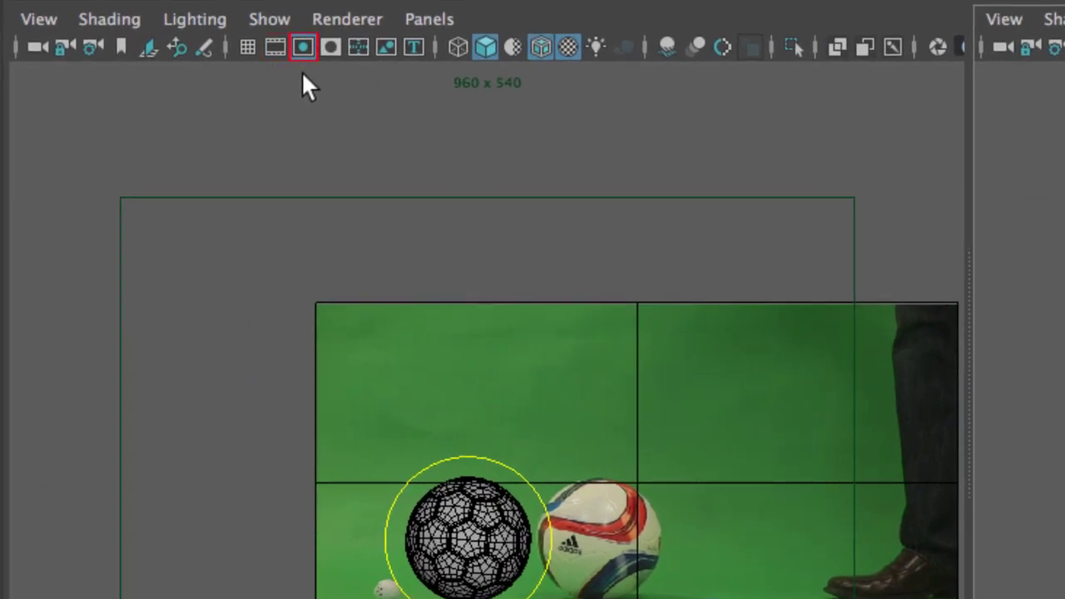
- Turn on the gate mask in both the side and perspective views
{"action": "left_click", "coordinate": [330, 49]}
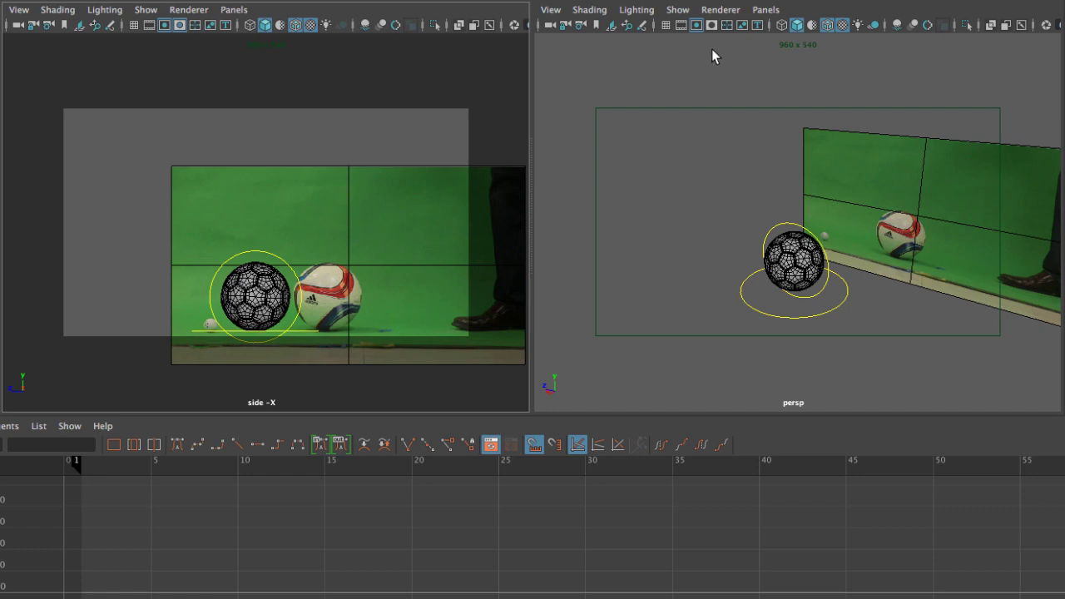
{"action": "left_click", "coordinate": [712, 25]}
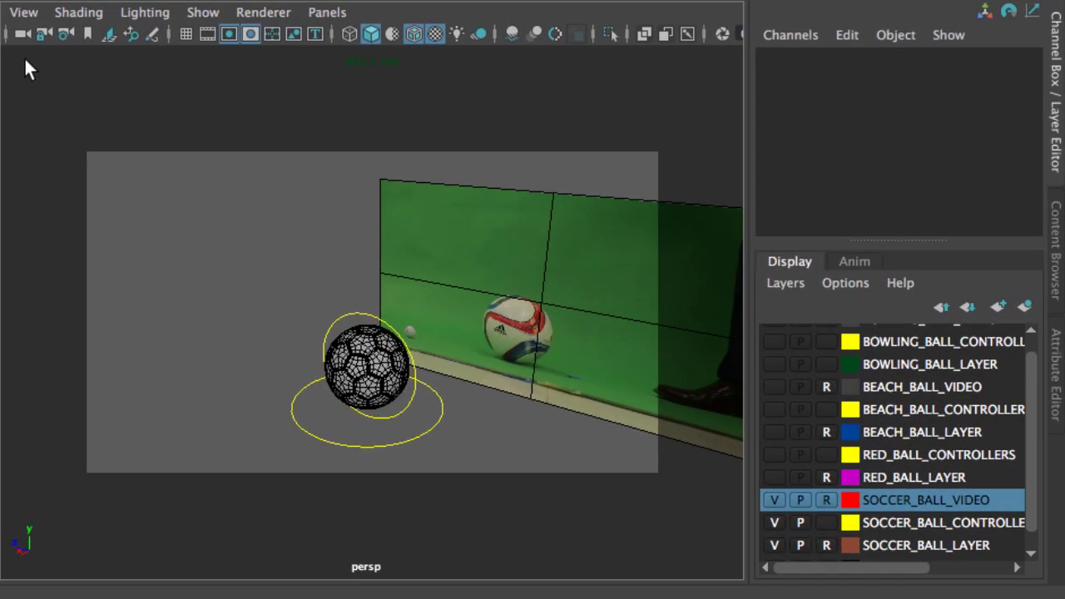
- Open the perspective camera's full attributes and keep its gate mask colour black
{"action": "left_click", "coordinate": [23, 12]}
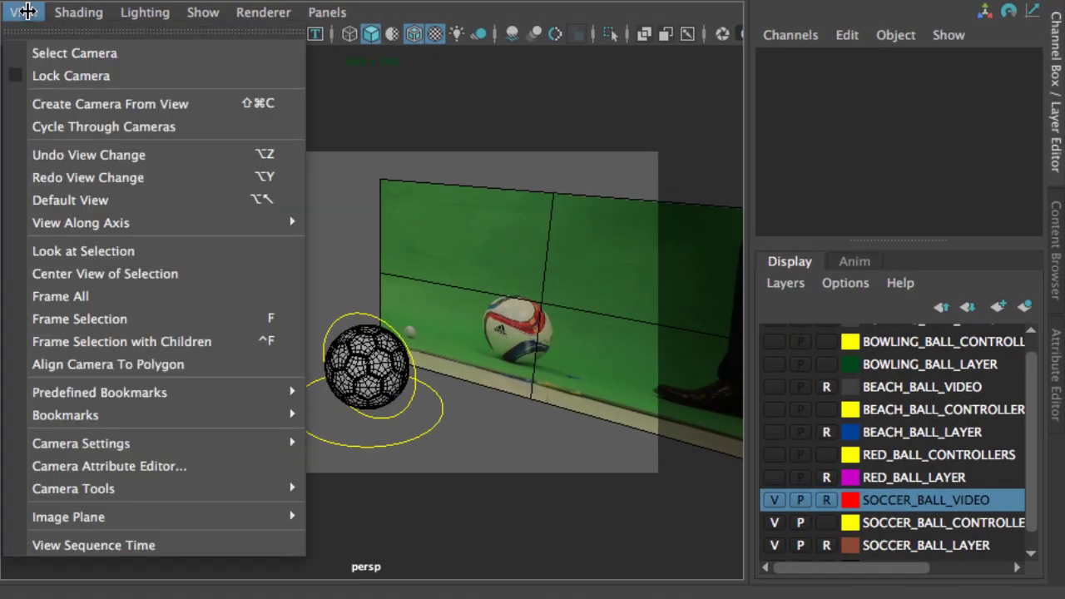
{"action": "left_click", "coordinate": [37, 53]}
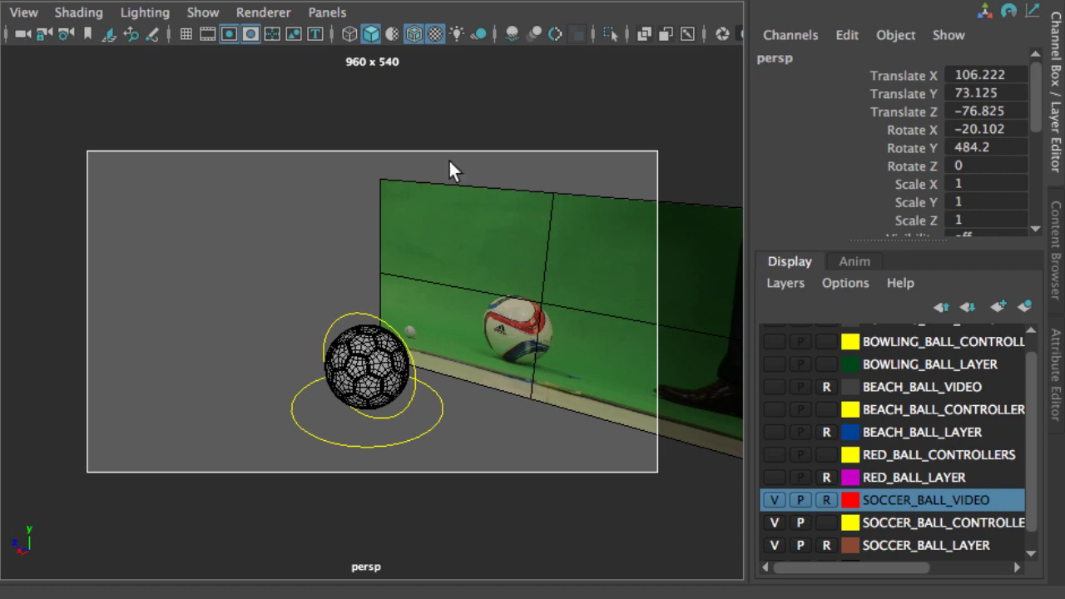
{"action": "left_click", "coordinate": [1052, 350]}
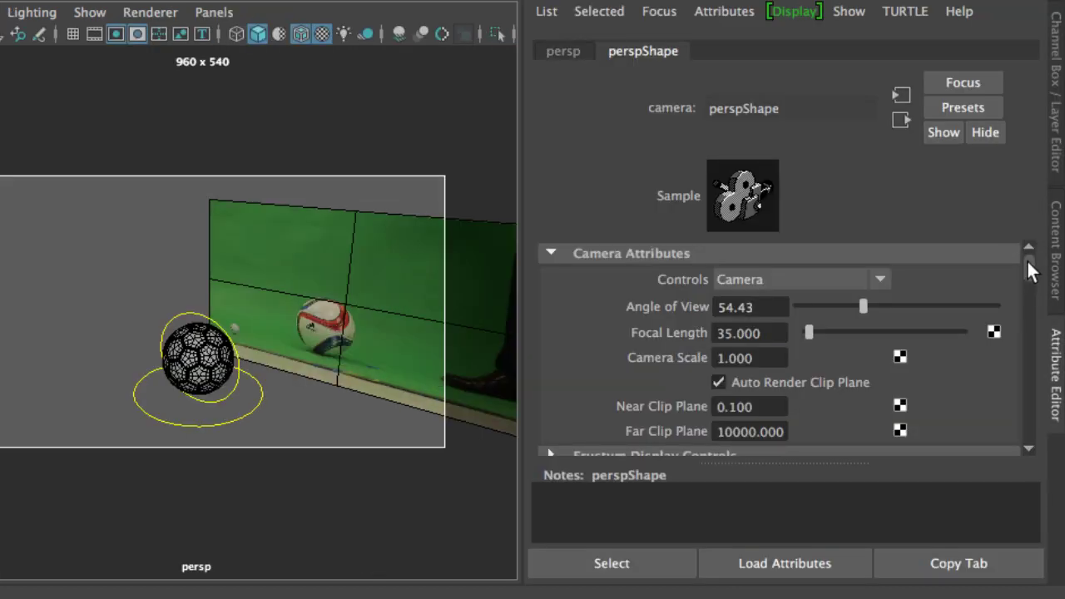
{"action": "left_click_drag", "start_coordinate": [1026, 259], "coordinate": [999, 366]}
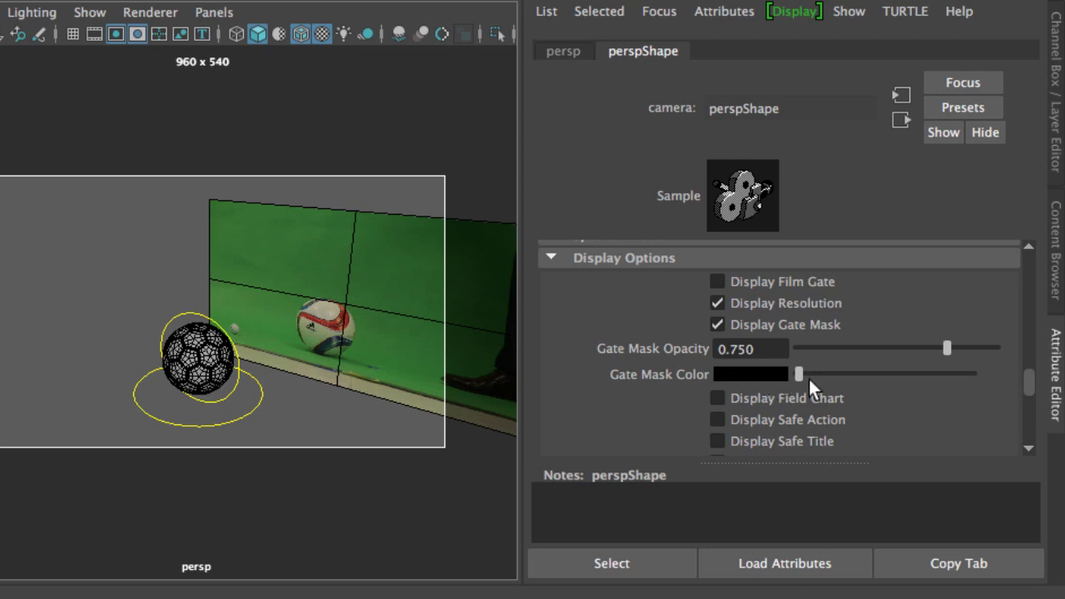
{"action": "left_click", "coordinate": [766, 375]}
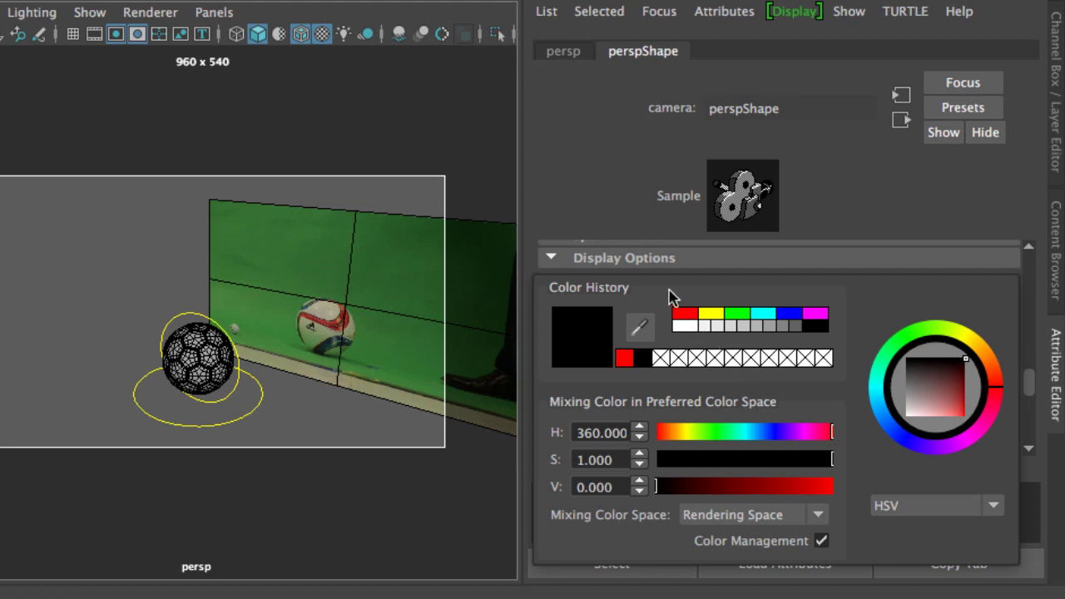
{"action": "left_click", "coordinate": [875, 215]}
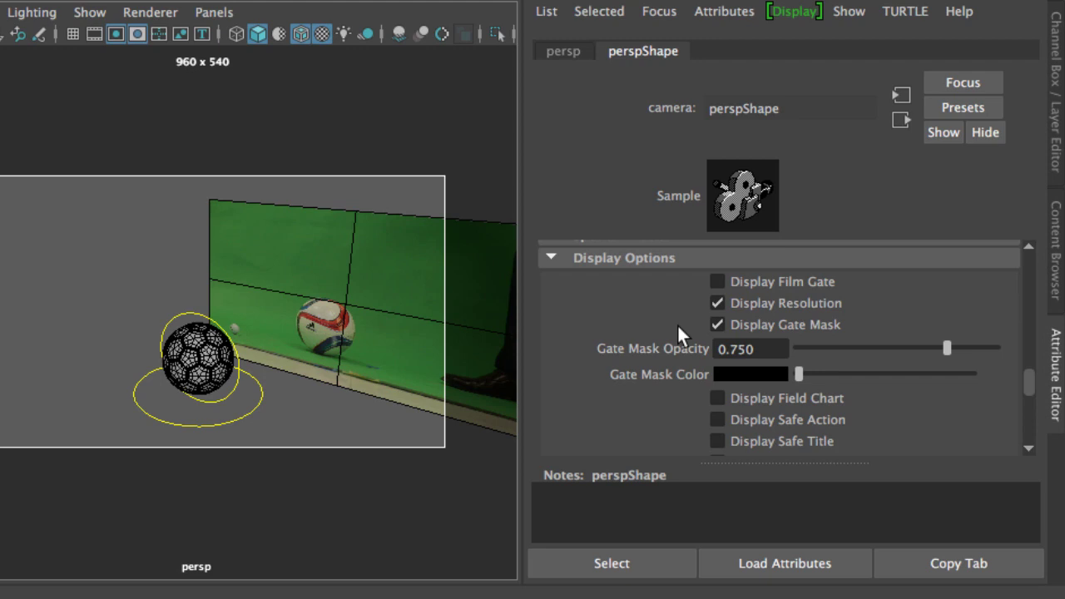
- Set the perspective camera's Gate Mask Opacity to 0.5
{"action": "left_click_drag", "start_coordinate": [948, 348], "coordinate": [997, 350]}
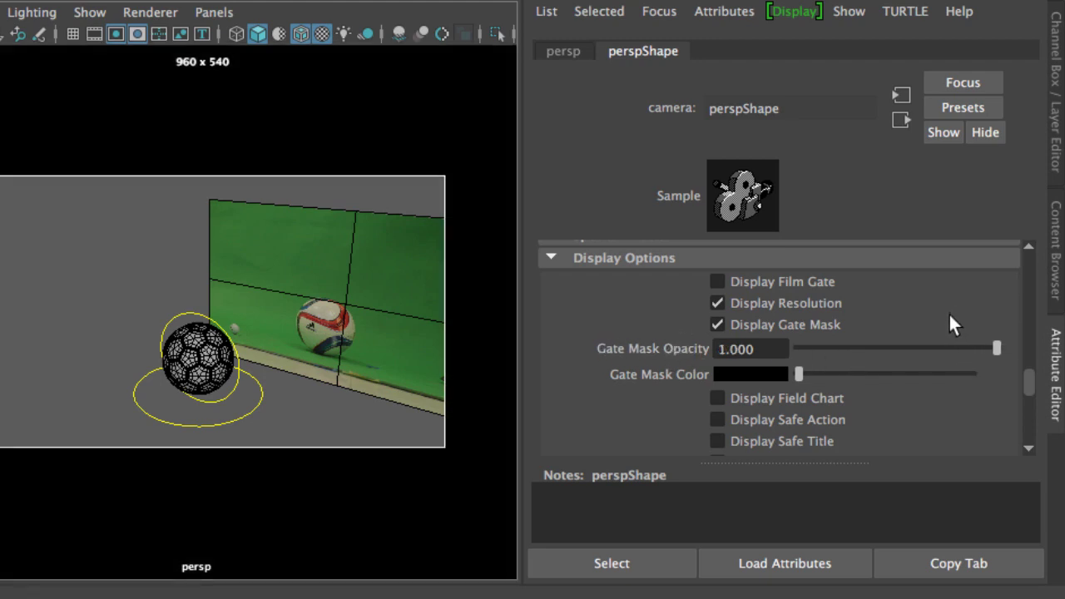
{"action": "left_click_drag", "start_coordinate": [990, 348], "coordinate": [923, 350]}
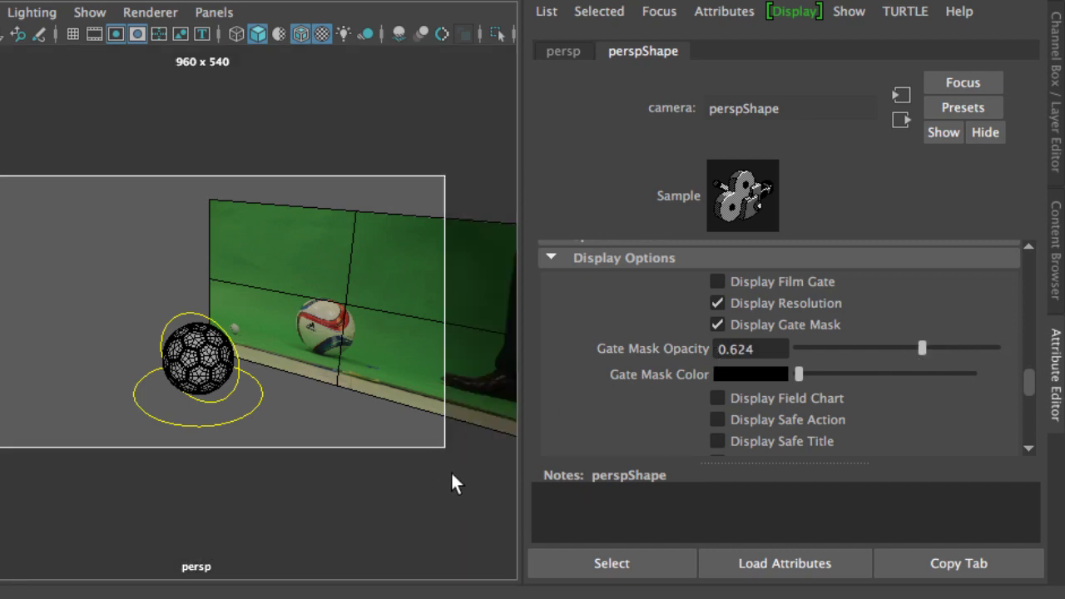
{"action": "left_click", "coordinate": [732, 349]}
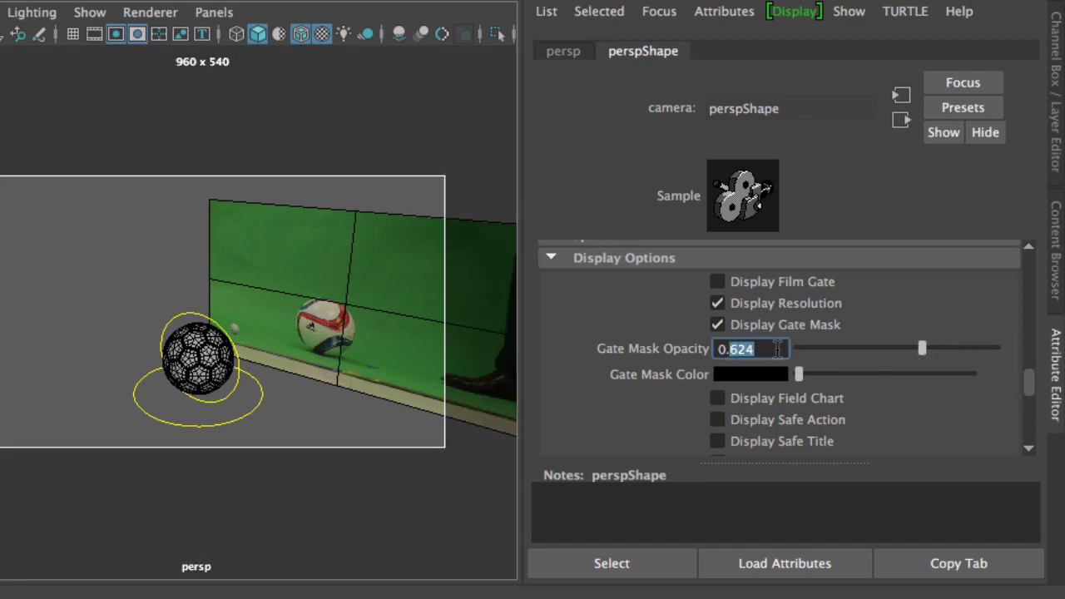
{"action": "type", "text": "5"}
{"action": "key", "text": "BackSpace"}
{"action": "type", "text": "75"}
{"action": "key", "text": "BackSpace"}
{"action": "key", "text": "BackSpace"}
{"action": "type", "text": "5"}
{"action": "key", "text": "Return"}
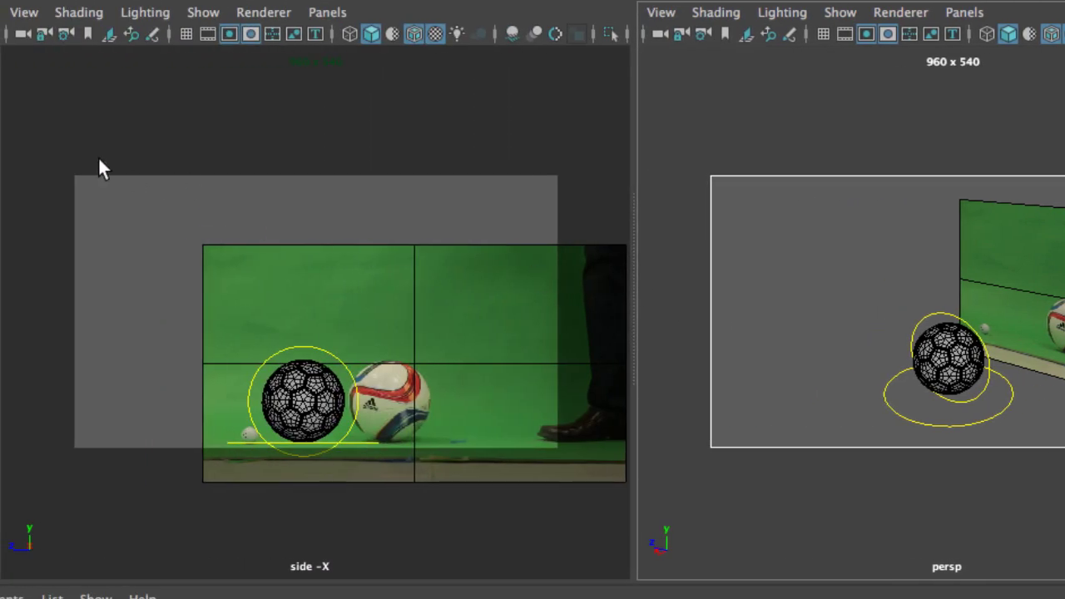
- Change the side camera's Gate Mask Opacity from 0.750 to 0.5, then reselect the perspective camera
{"action": "left_click", "coordinate": [22, 36]}
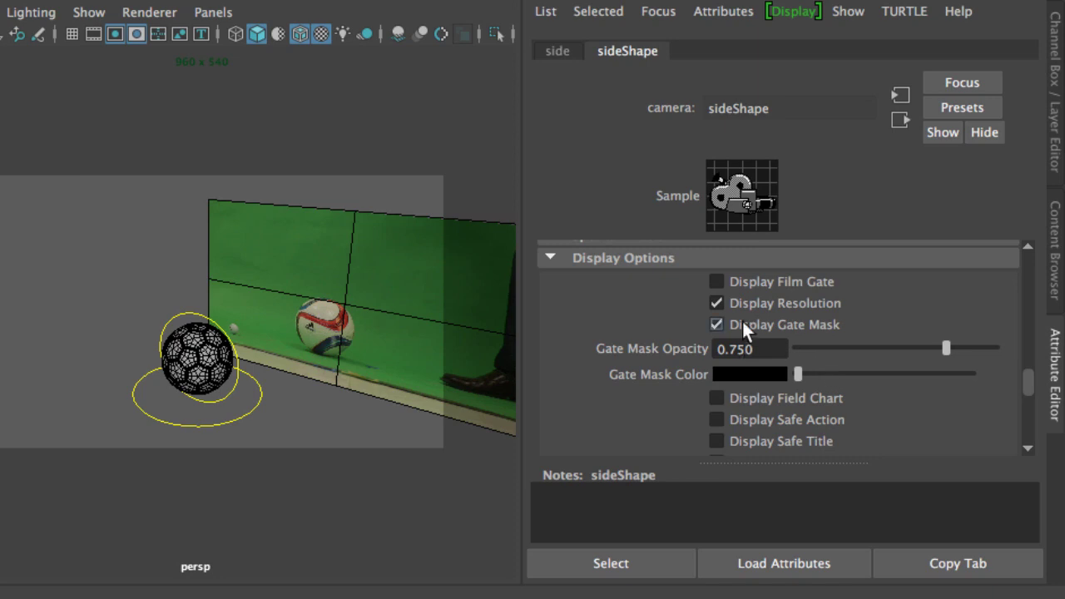
{"action": "left_click", "coordinate": [736, 349]}
{"action": "double_click", "coordinate": [736, 349]}
{"action": "type", "text": "0.5"}
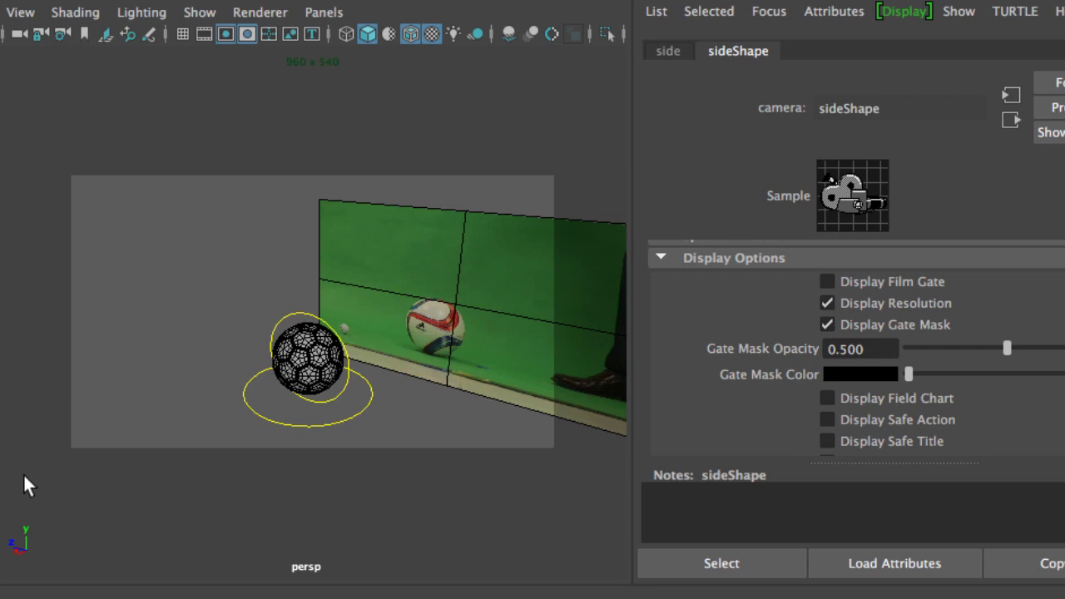
{"action": "left_click", "coordinate": [18, 36]}
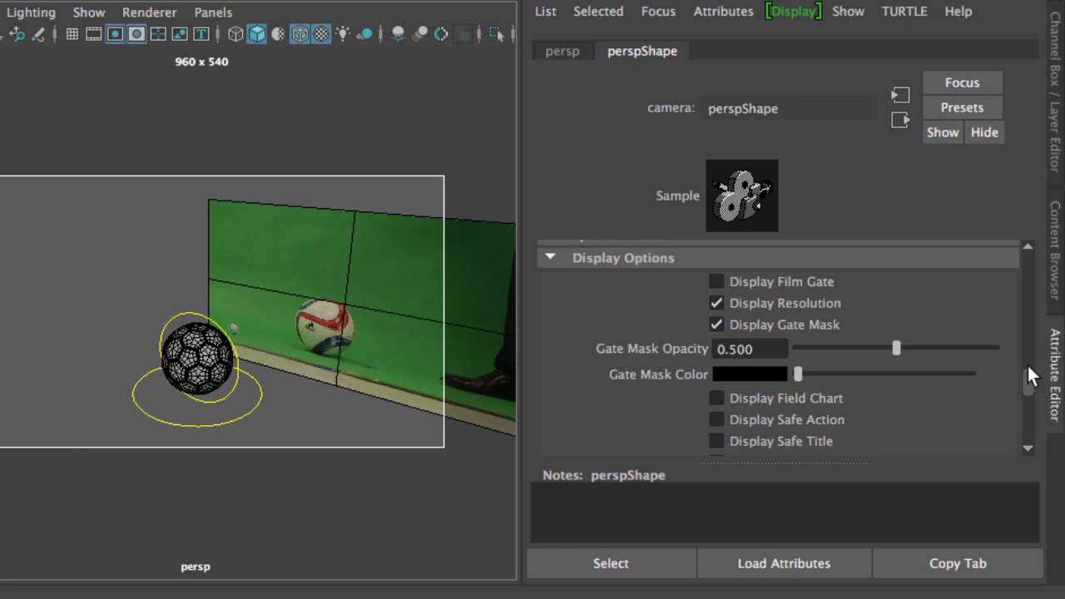
- Toggle the perspective resolution gate off and on, and set its Overscan to 1.0
{"action": "scroll", "coordinate": [1028, 367], "scroll_direction": "down", "scroll_amount": 4}
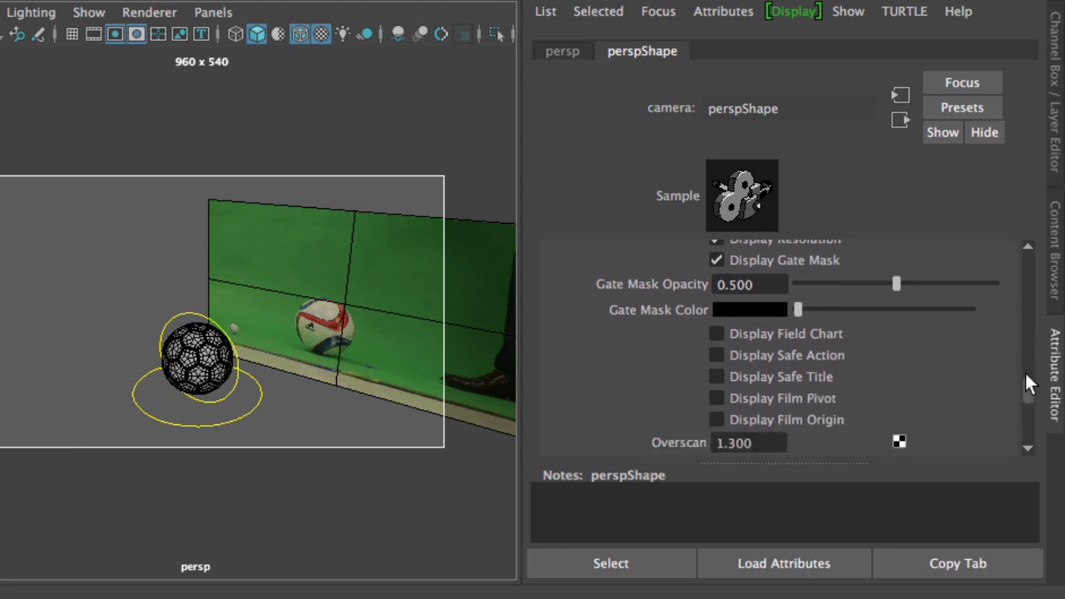
{"action": "scroll", "coordinate": [1025, 371], "scroll_direction": "down", "scroll_amount": 1}
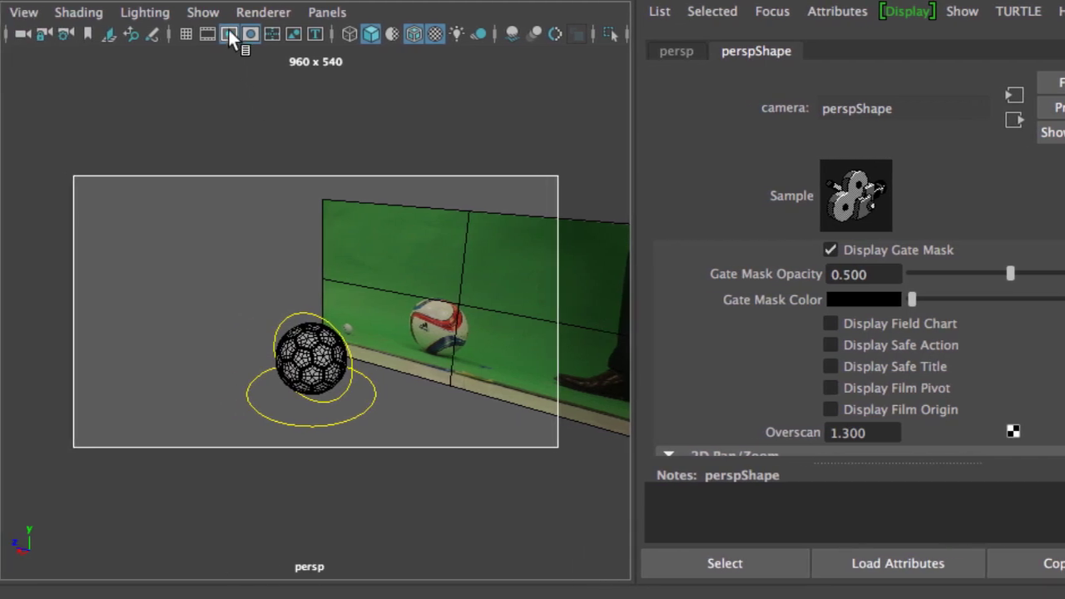
{"action": "left_click", "coordinate": [229, 34]}
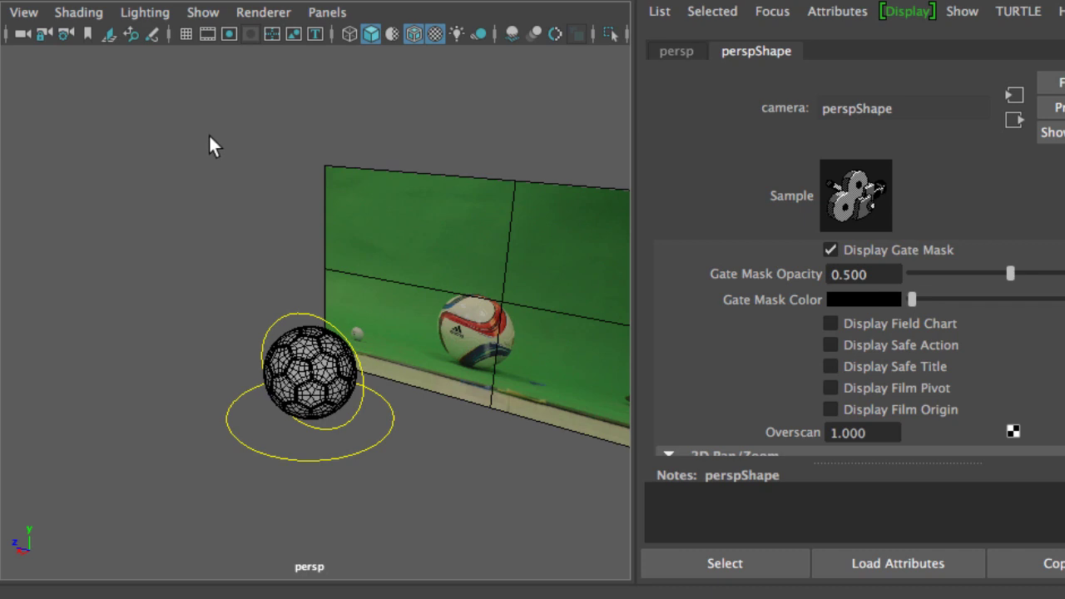
{"action": "left_click", "coordinate": [228, 35]}
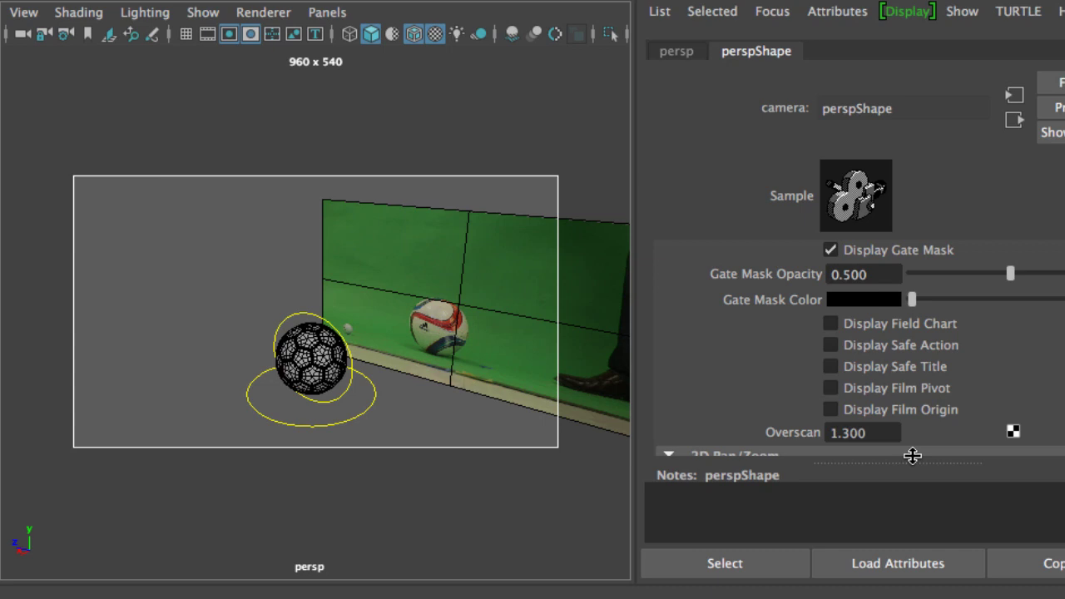
{"action": "left_click", "coordinate": [886, 433]}
{"action": "type", "text": "1"}
{"action": "key", "text": "Return"}
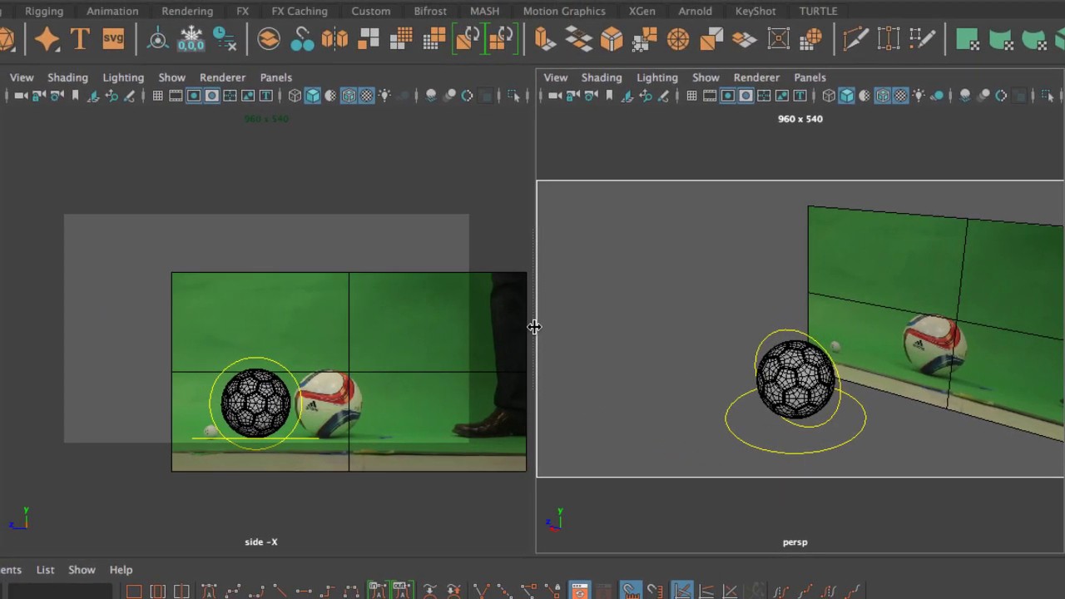
- Enlarge the perspective view and change its Overscan to 1.3, then 1.15
{"action": "left_click_drag", "start_coordinate": [508, 328], "coordinate": [532, 297]}
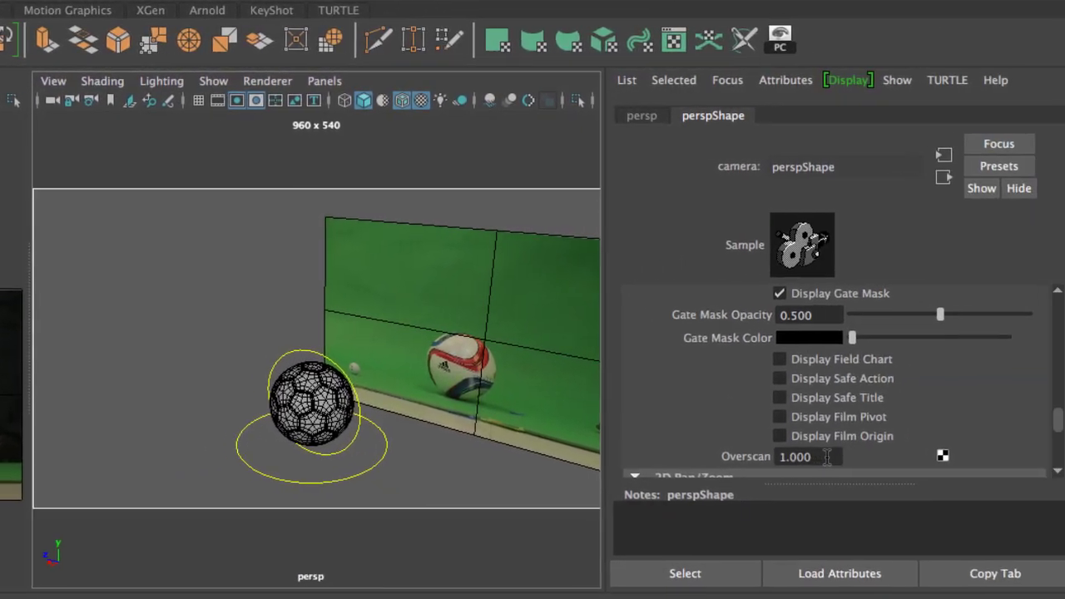
{"action": "left_click_drag", "start_coordinate": [827, 456], "coordinate": [787, 456]}
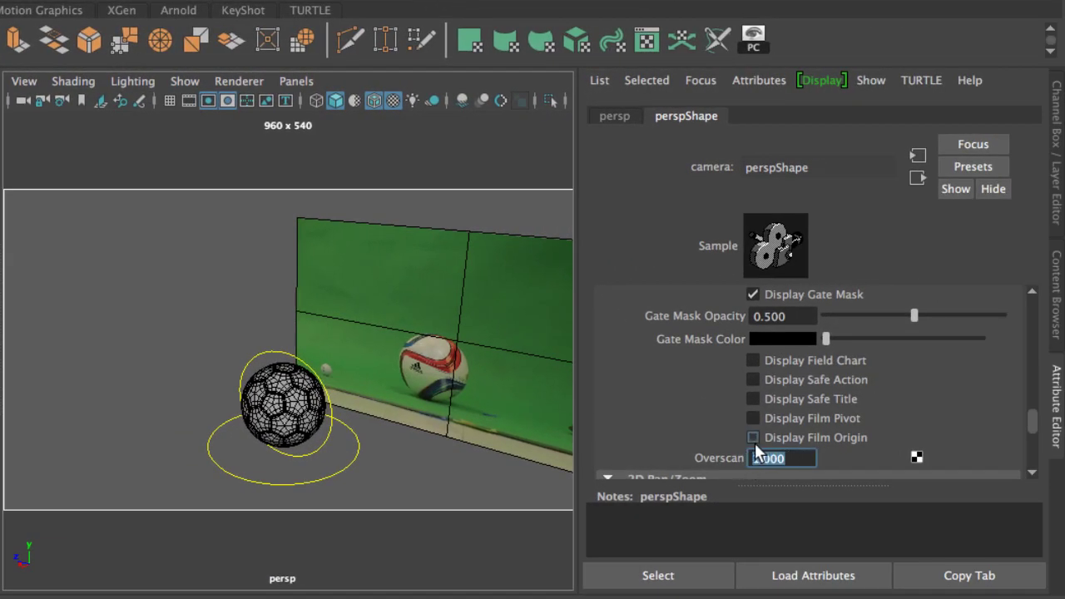
{"action": "type", "text": "1.3"}
{"action": "key", "text": "Return"}
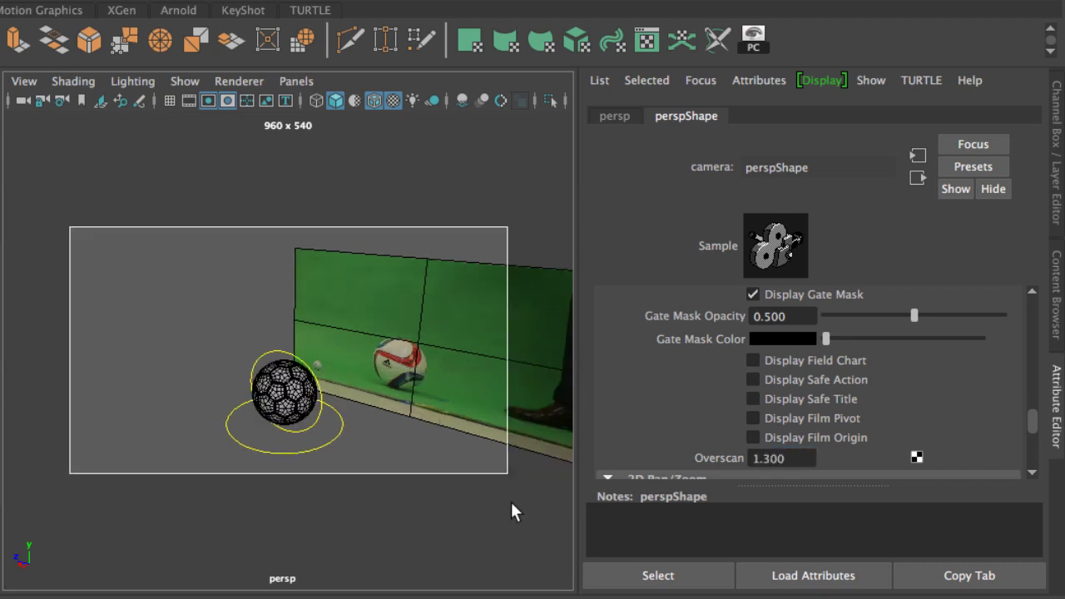
{"action": "left_click_drag", "start_coordinate": [762, 459], "coordinate": [798, 463]}
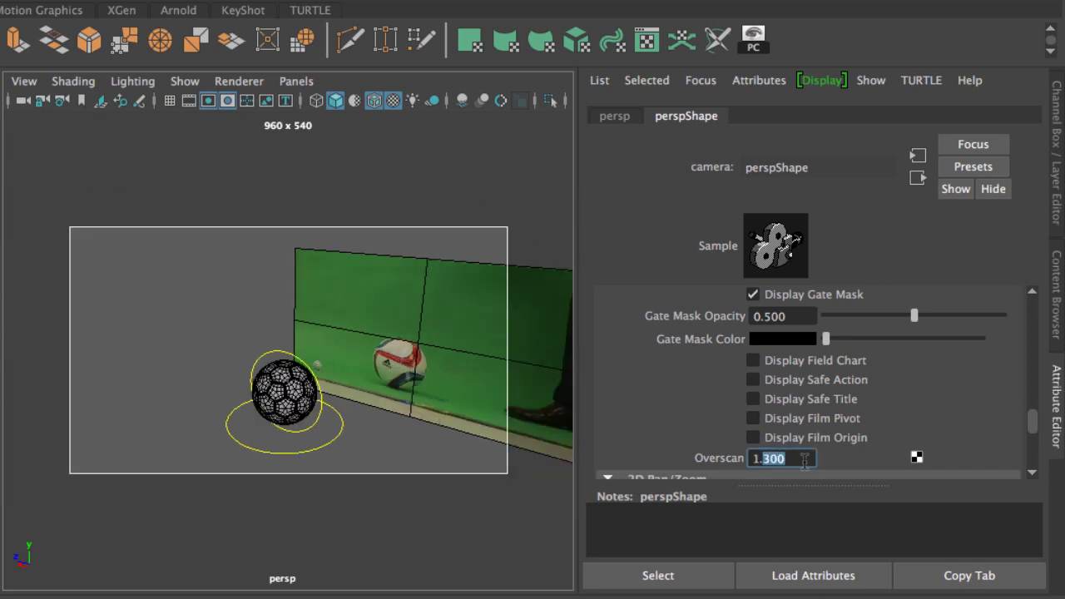
{"action": "type", "text": "15"}
{"action": "key", "text": "Return"}
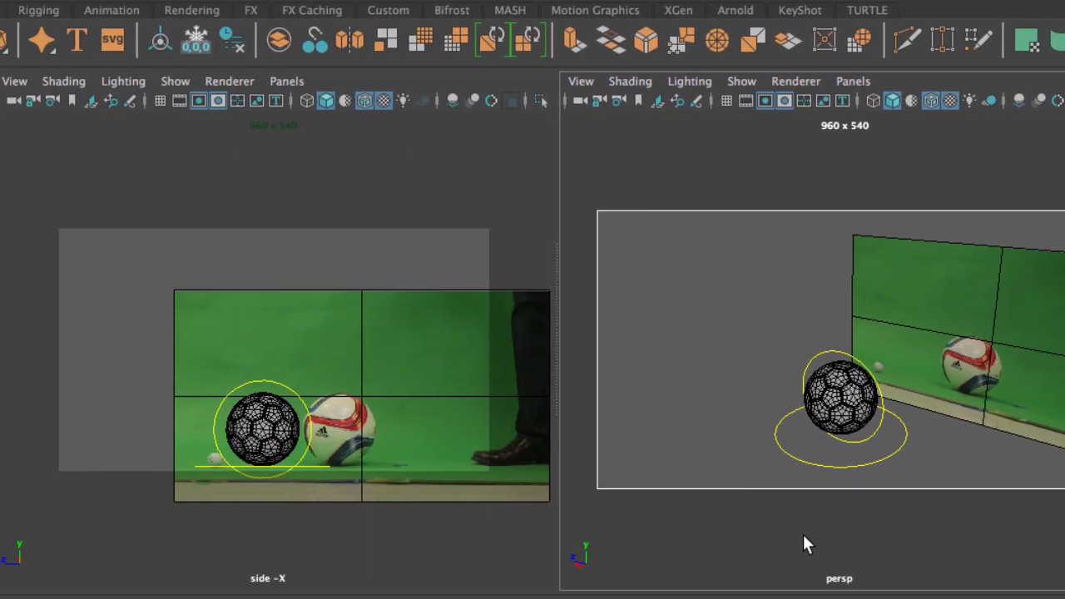
- Select the side camera and replace its 1.300 Overscan with 1.15
{"action": "left_click", "coordinate": [18, 101]}
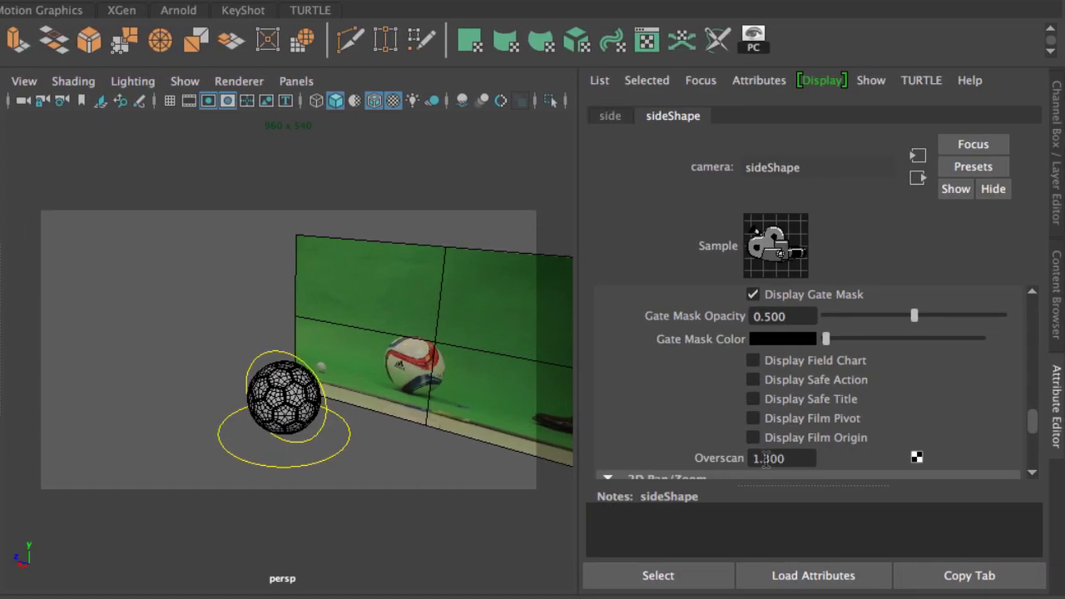
{"action": "left_click", "coordinate": [767, 461]}
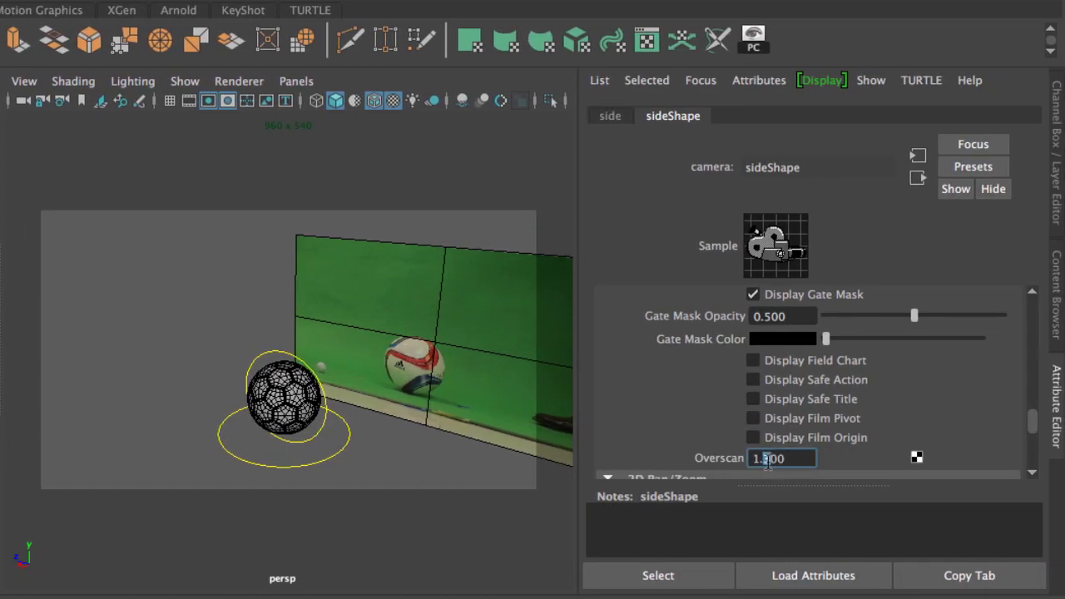
{"action": "double_click", "coordinate": [767, 460]}
{"action": "type", "text": "1.15"}
{"action": "key", "text": "Return"}
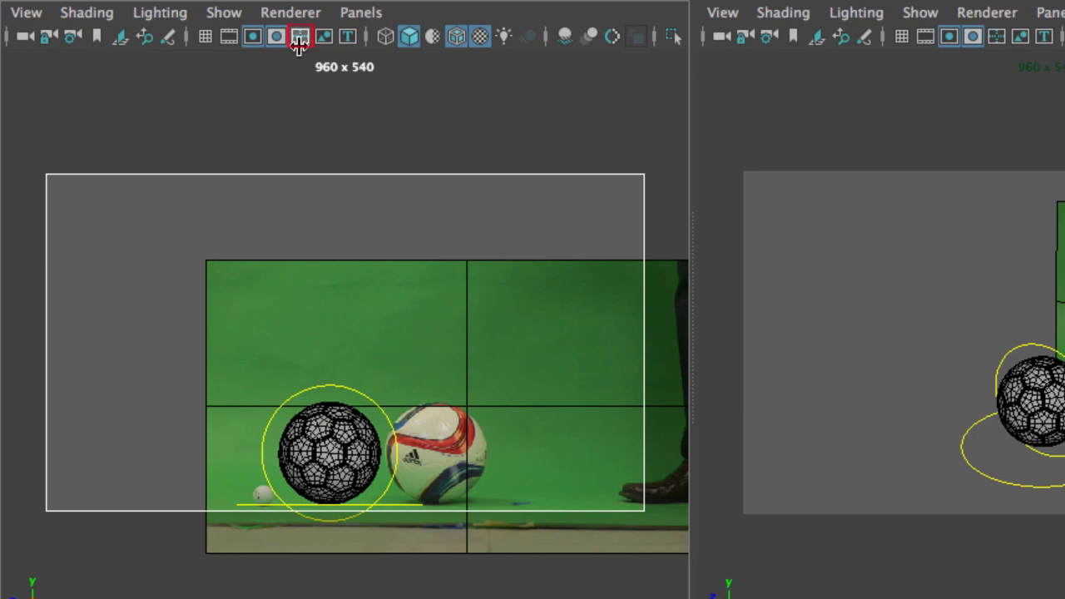
{"action": "left_click", "coordinate": [300, 36]}
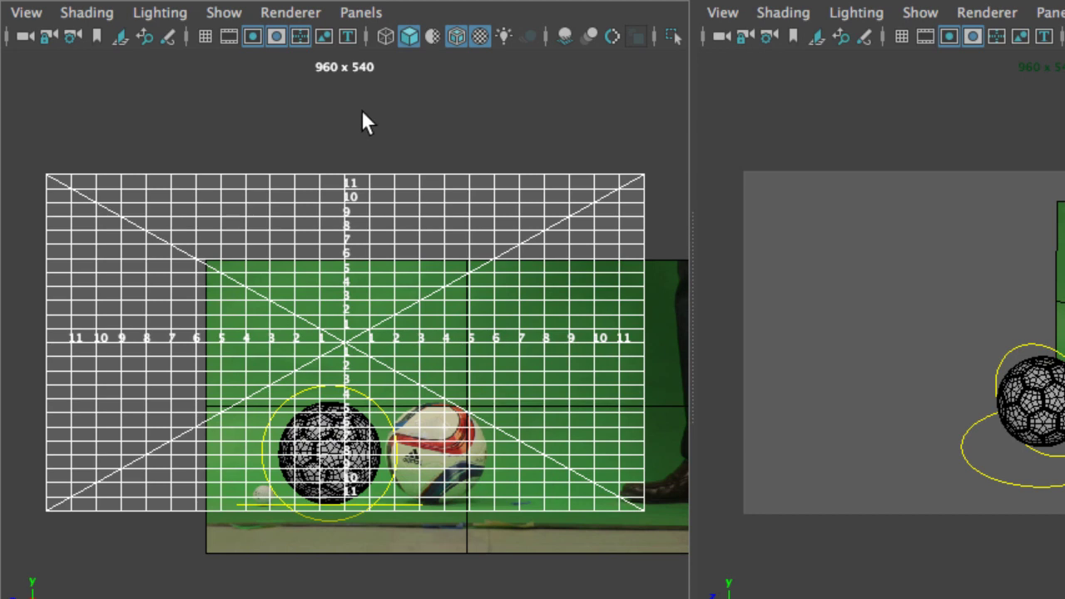
{"action": "left_click", "coordinate": [301, 38]}
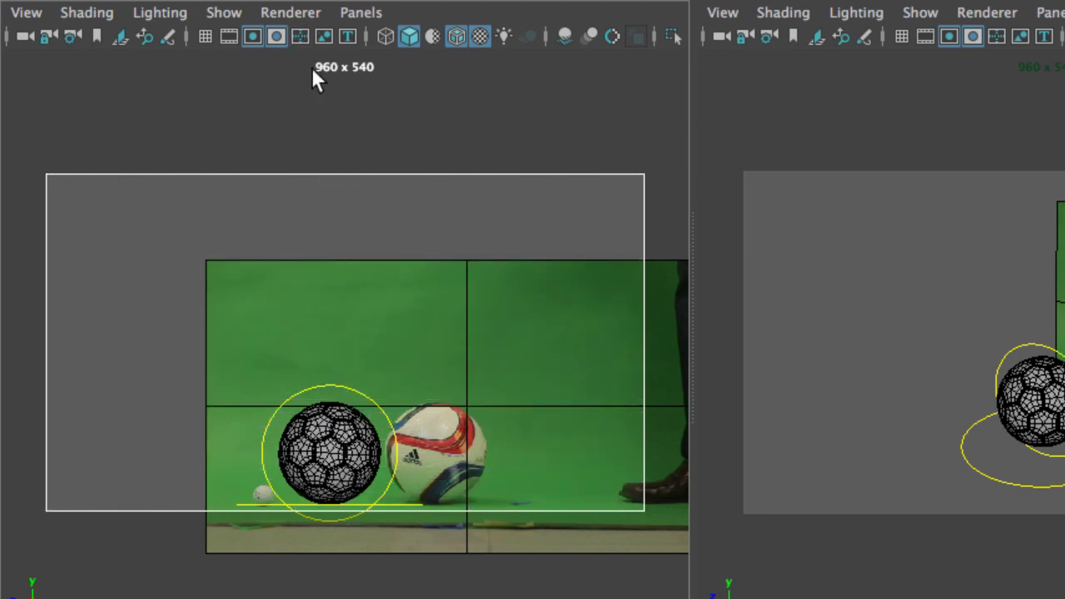
{"action": "left_click", "coordinate": [323, 37]}
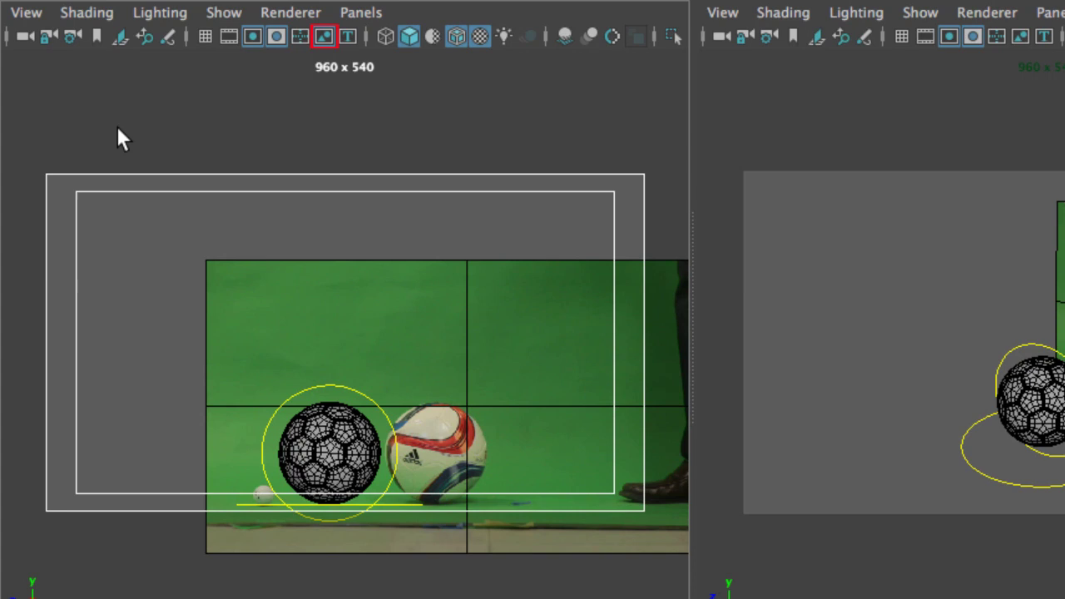
{"action": "left_click", "coordinate": [347, 40]}
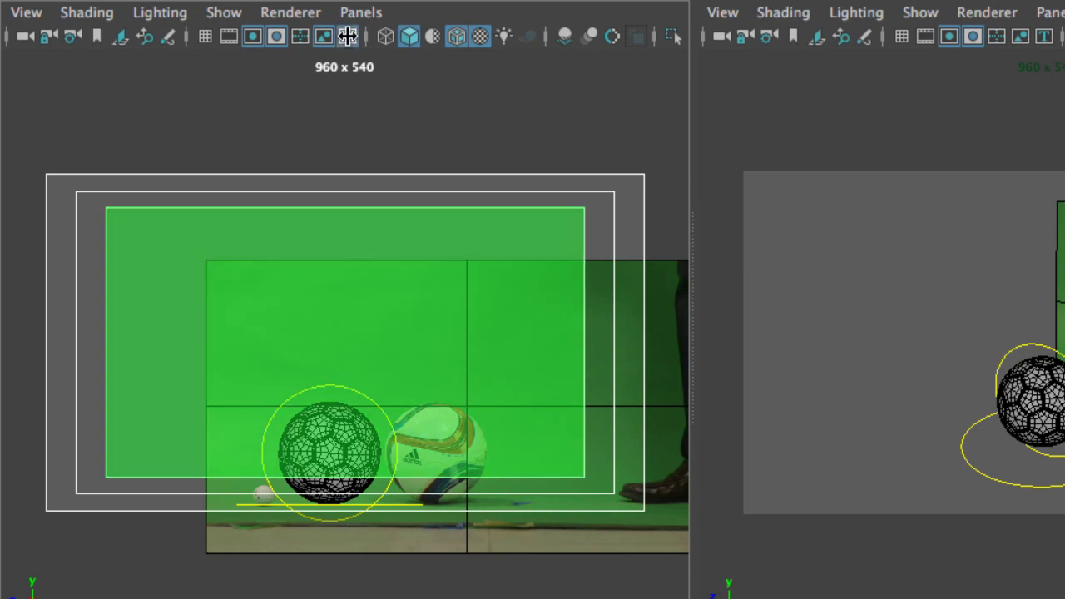
{"action": "left_click", "coordinate": [348, 36]}
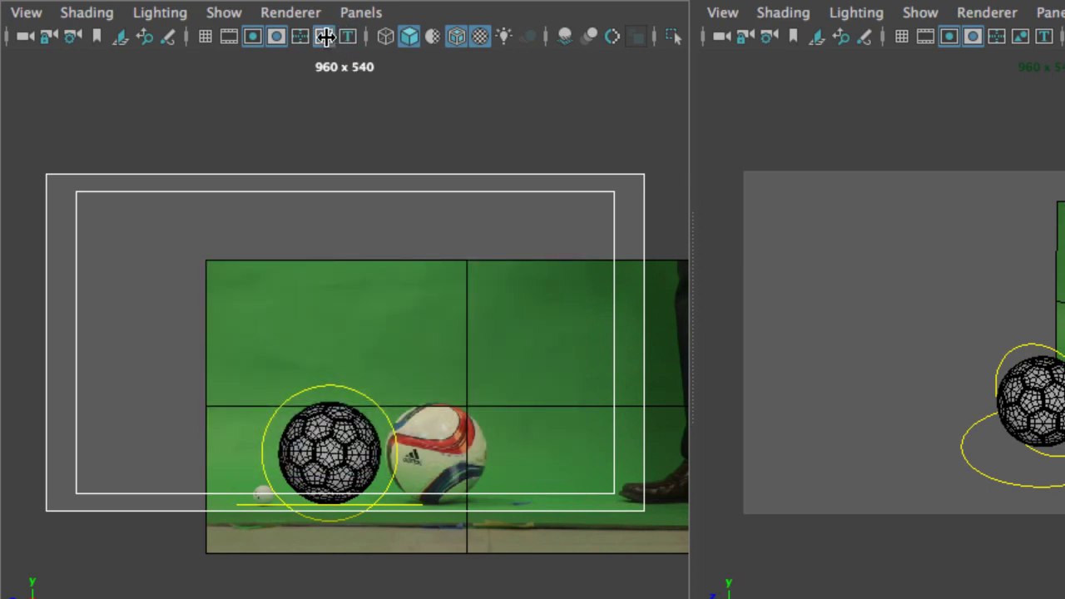
{"action": "left_click", "coordinate": [324, 36]}
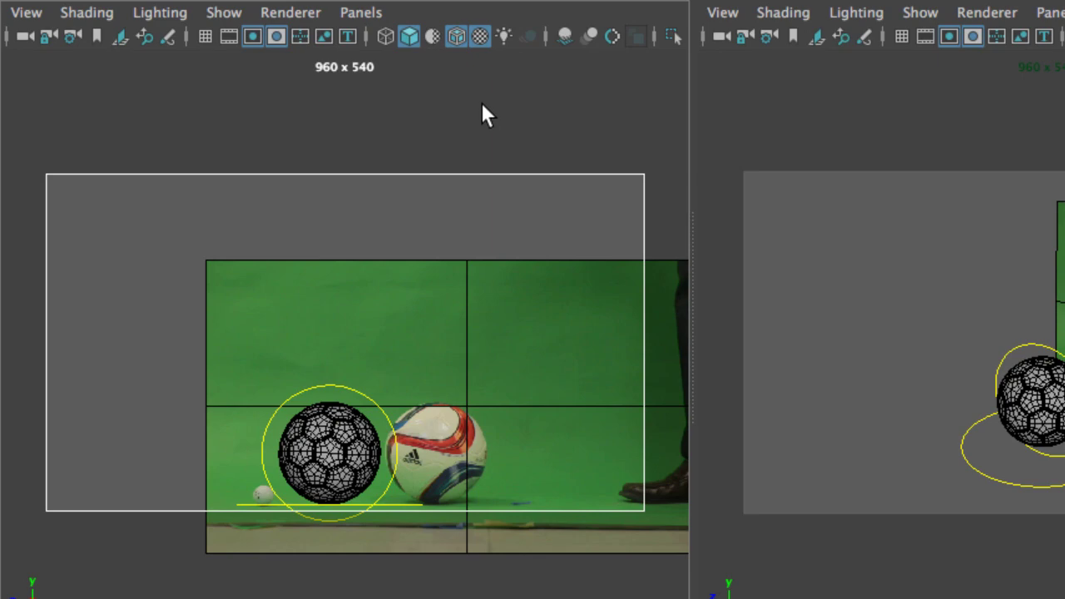